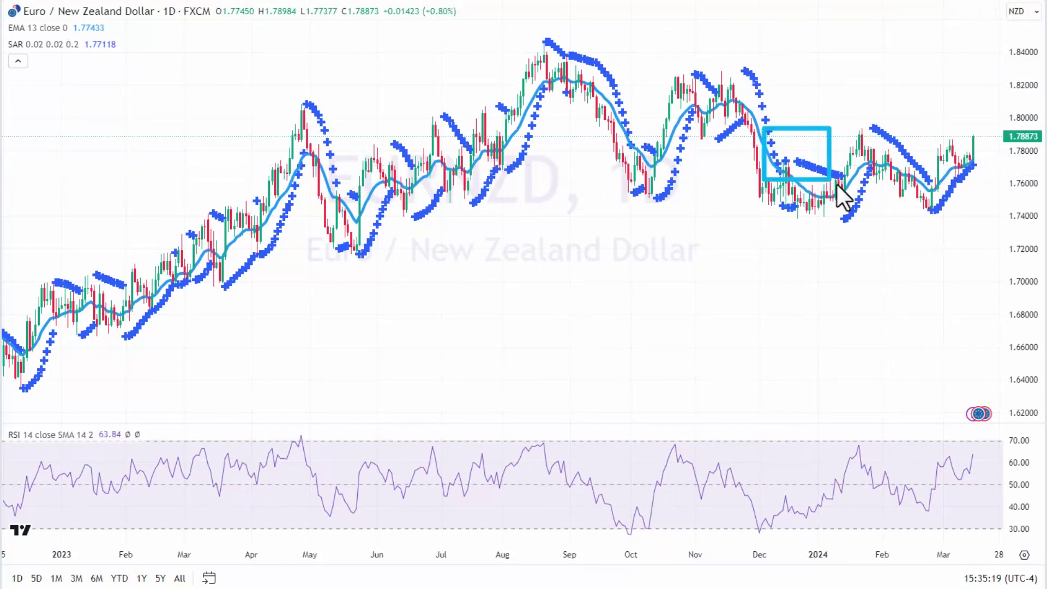
Box the EUR/NZD trading range from December to March with a rectangle, and delete the rectangle.
drag(996, 214, 1000, 217)
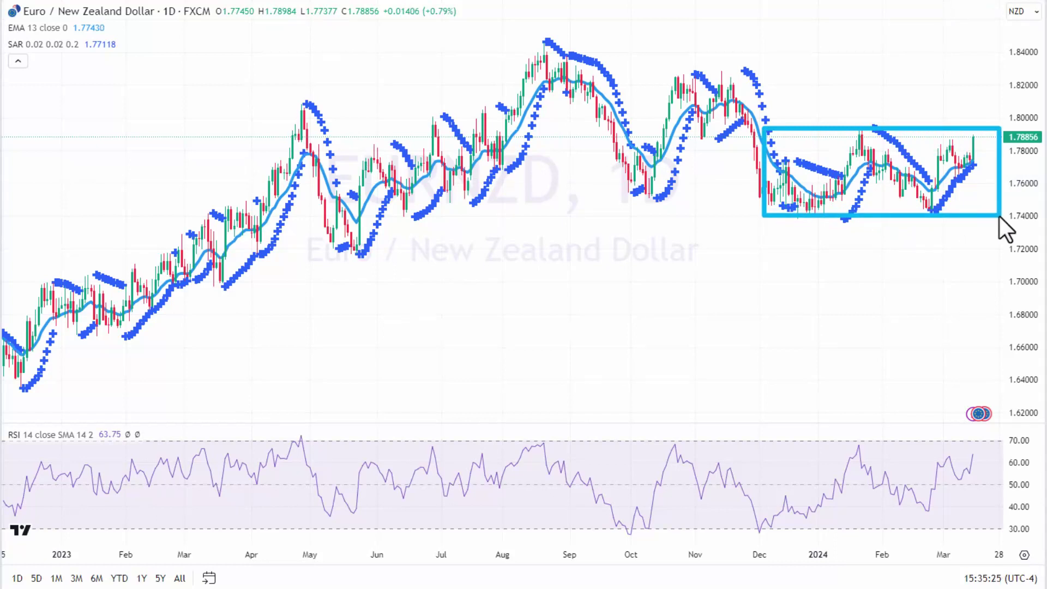
click(934, 216)
key(Delete)
Draw a red horizontal resistance line at 1.78917 on the EURNZD chart, anchored at 10 Jan and 14 Feb 2024.
drag(812, 554, 423, 510)
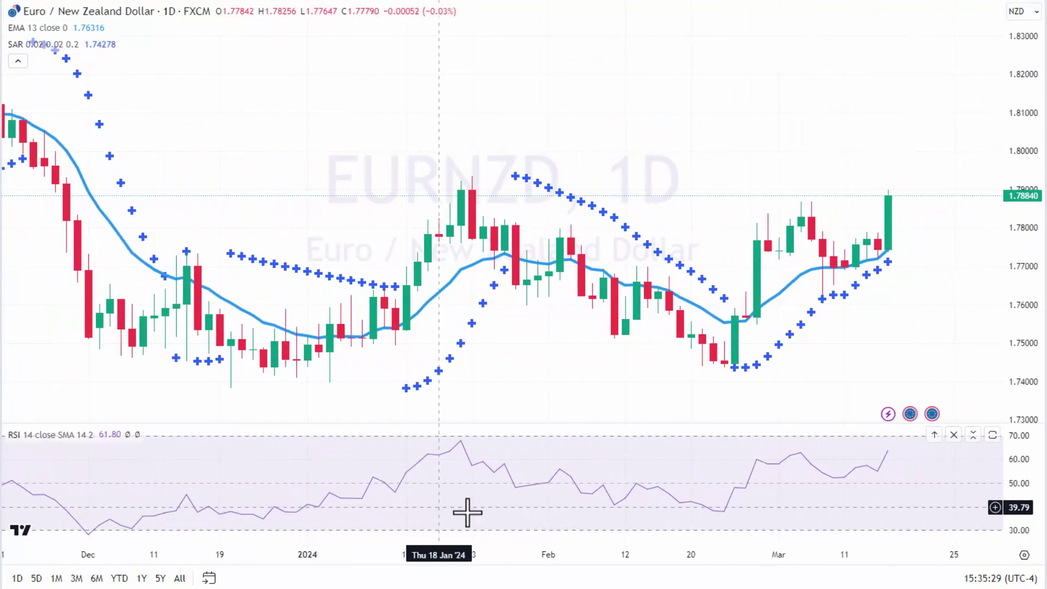
drag(780, 555, 729, 562)
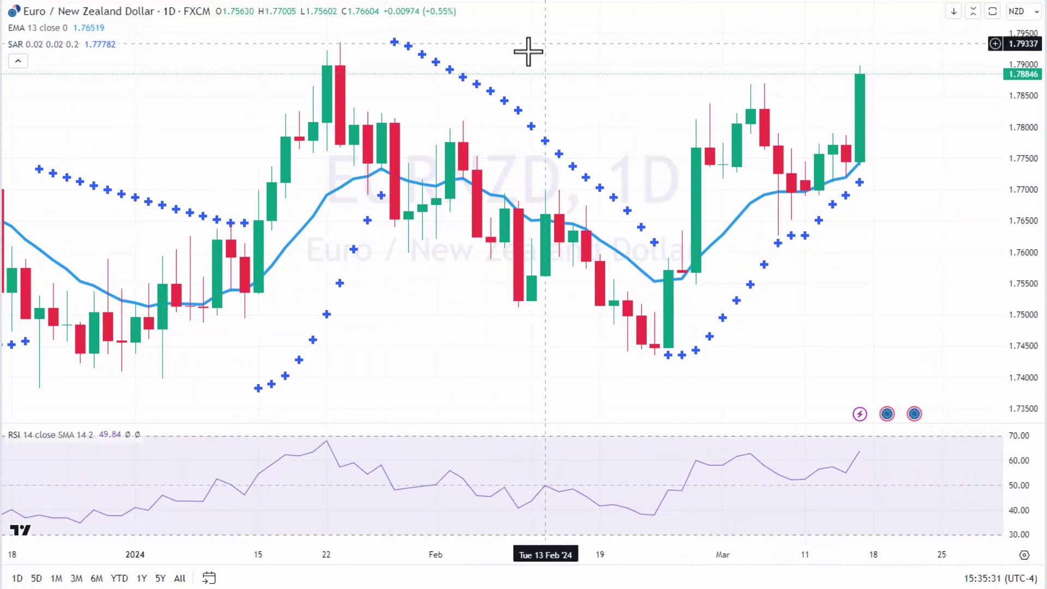
click(217, 70)
click(258, 71)
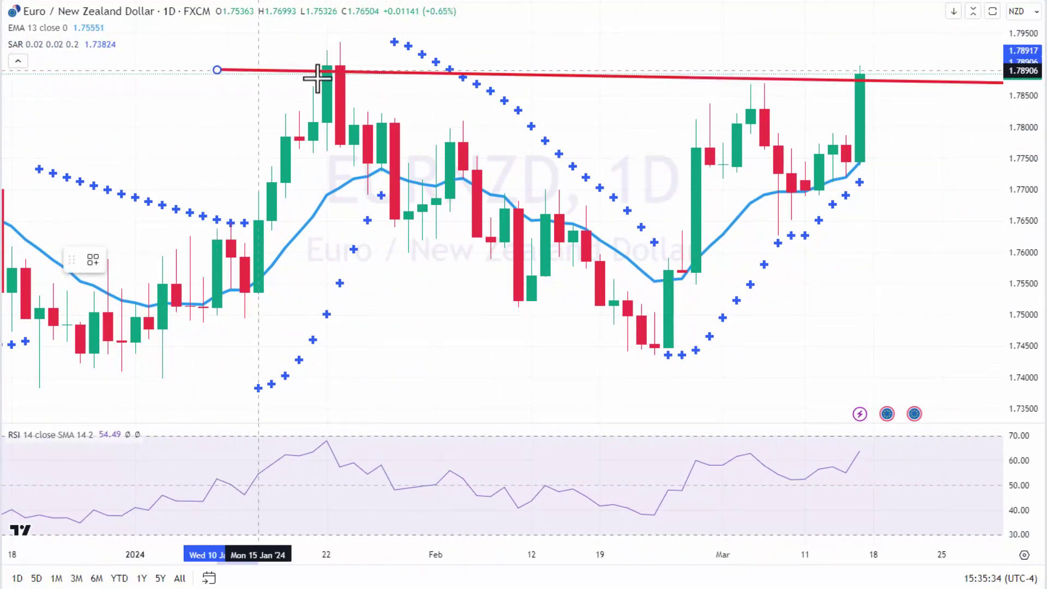
click(557, 70)
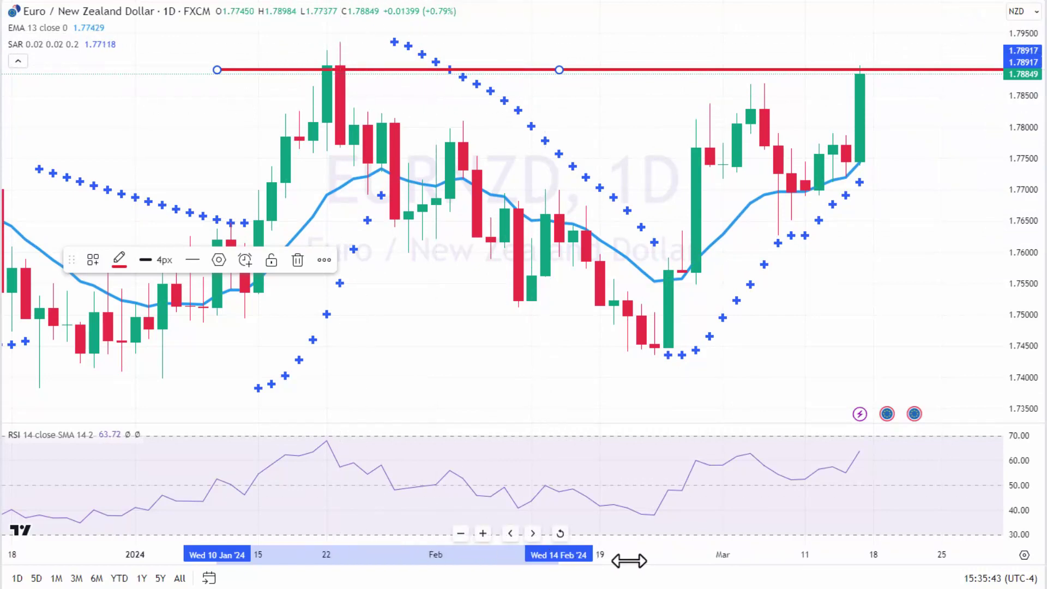
Draw a near-horizontal red resistance line at about 1.8199 across the October–November highs, starting at 20 Oct 2023.
drag(632, 561, 807, 558)
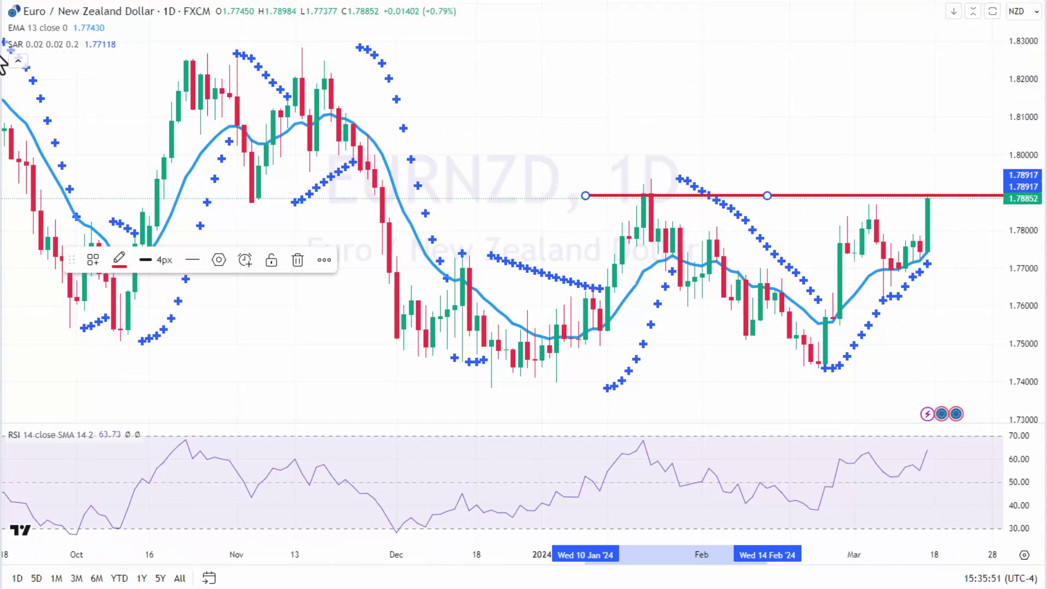
click(181, 76)
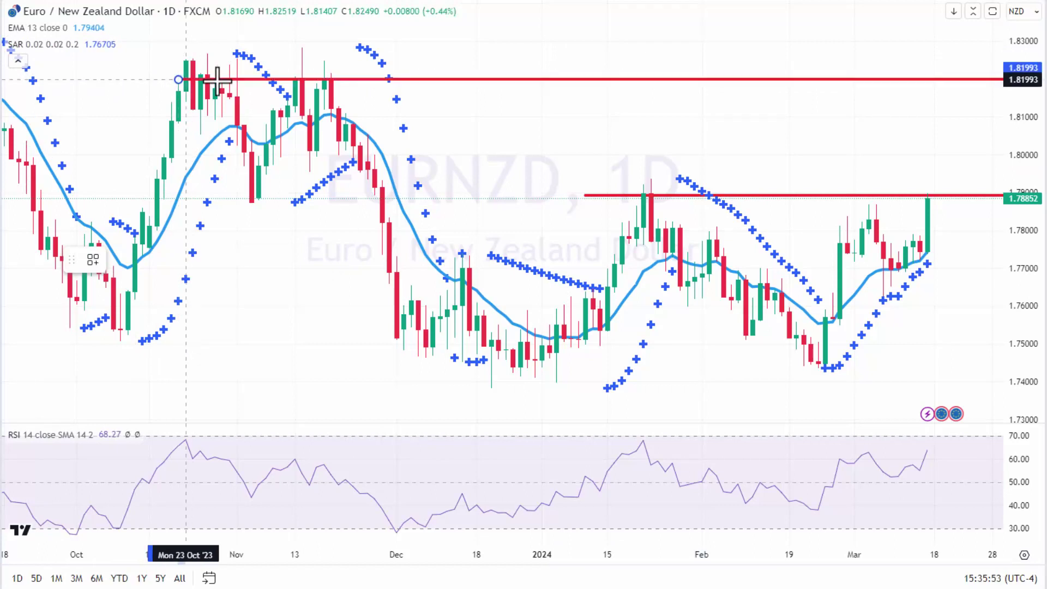
click(535, 80)
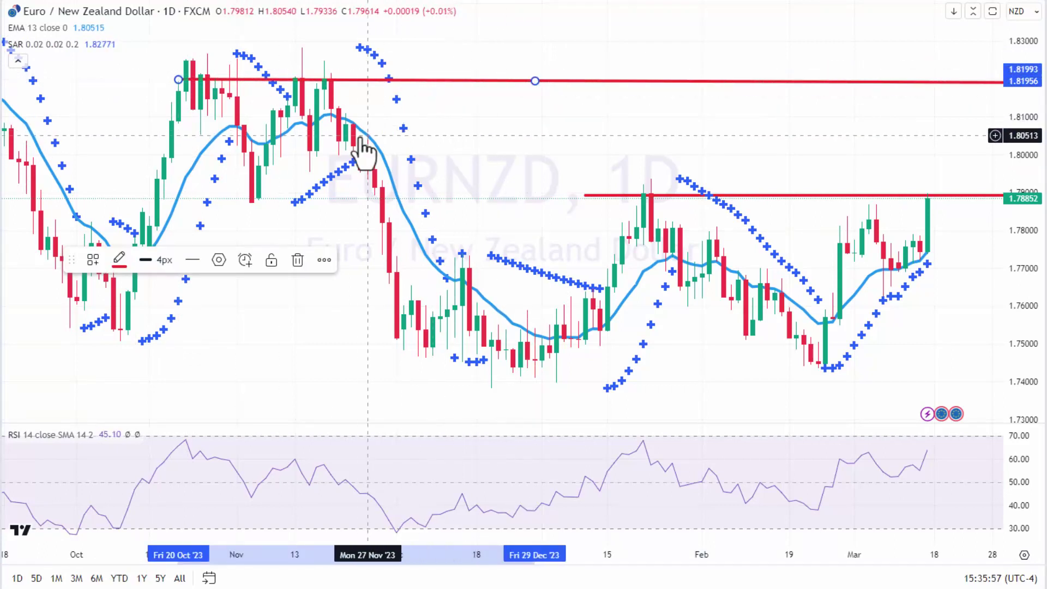
Draw a horizontal red line at 1.79983 starting at 24 Oct 2023, between the two existing EURNZD levels, and deselect it.
click(175, 145)
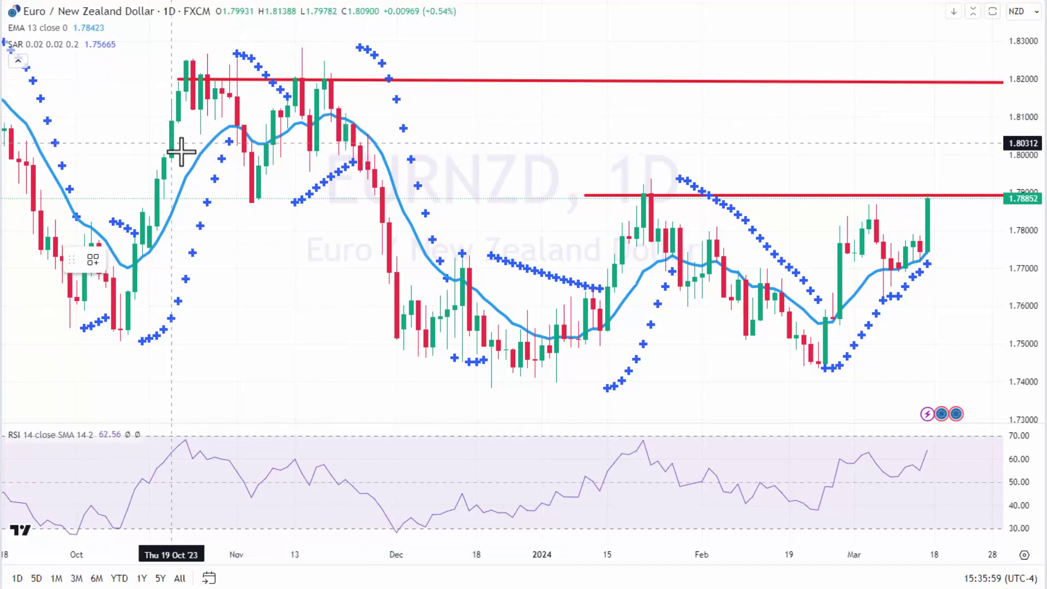
click(192, 156)
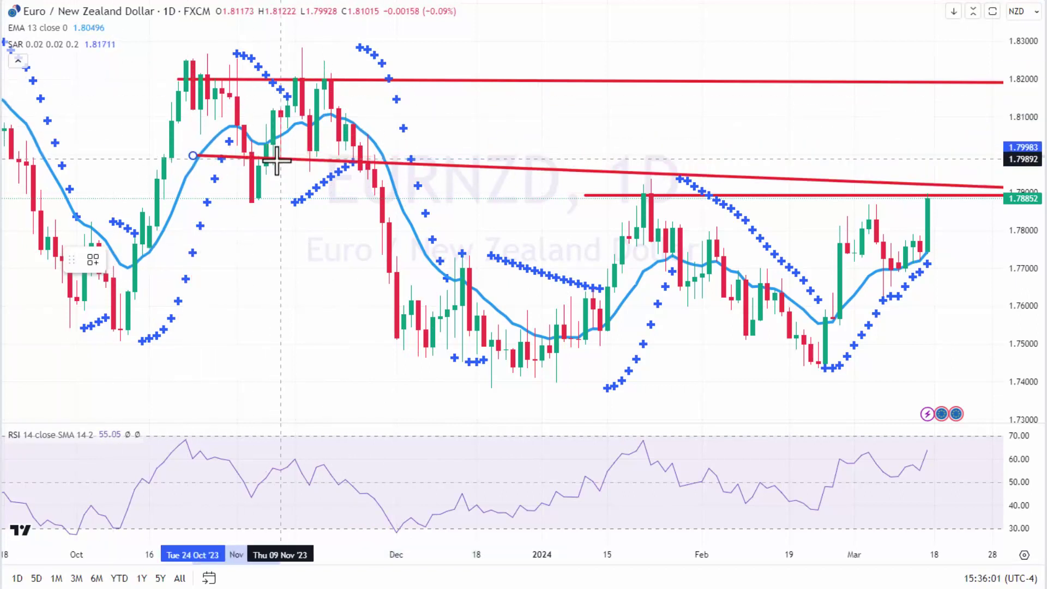
click(281, 157)
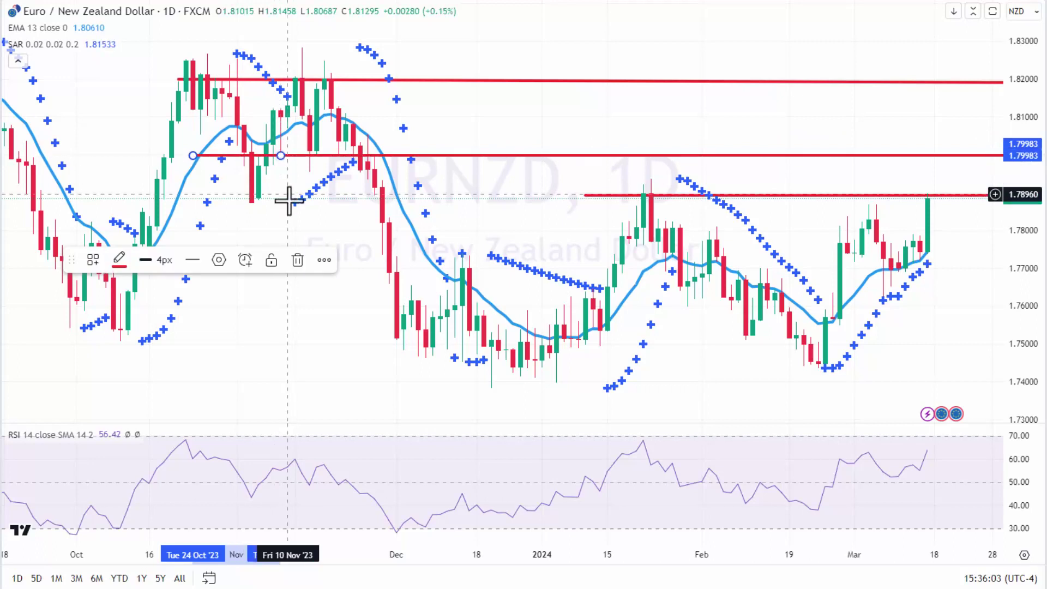
click(313, 283)
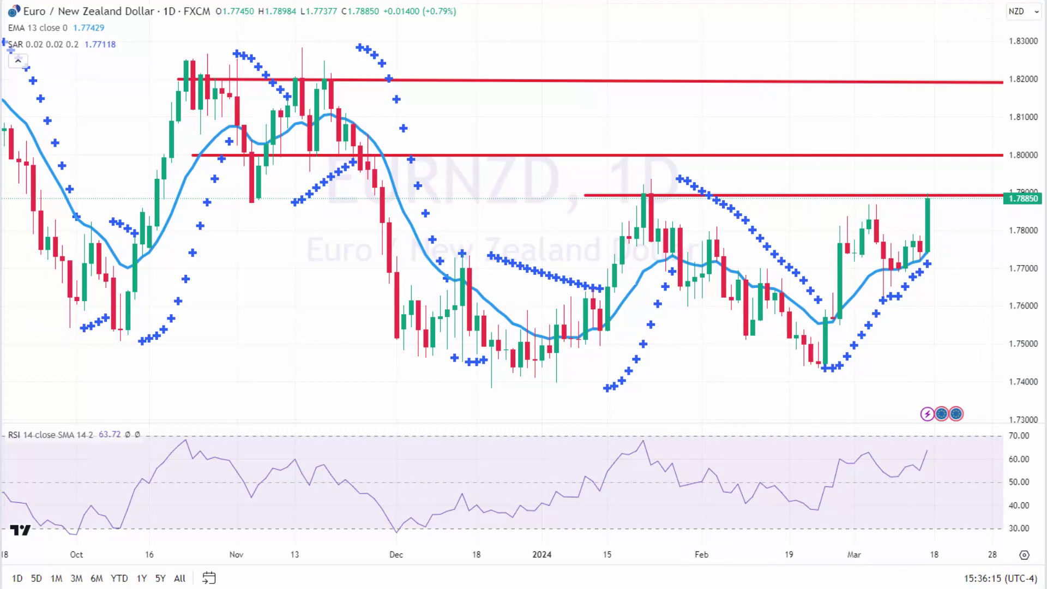
Examine the recent LTCUSD daily candles around the red level near 95, comparing them with the BTCUSD chart.
key(Down)
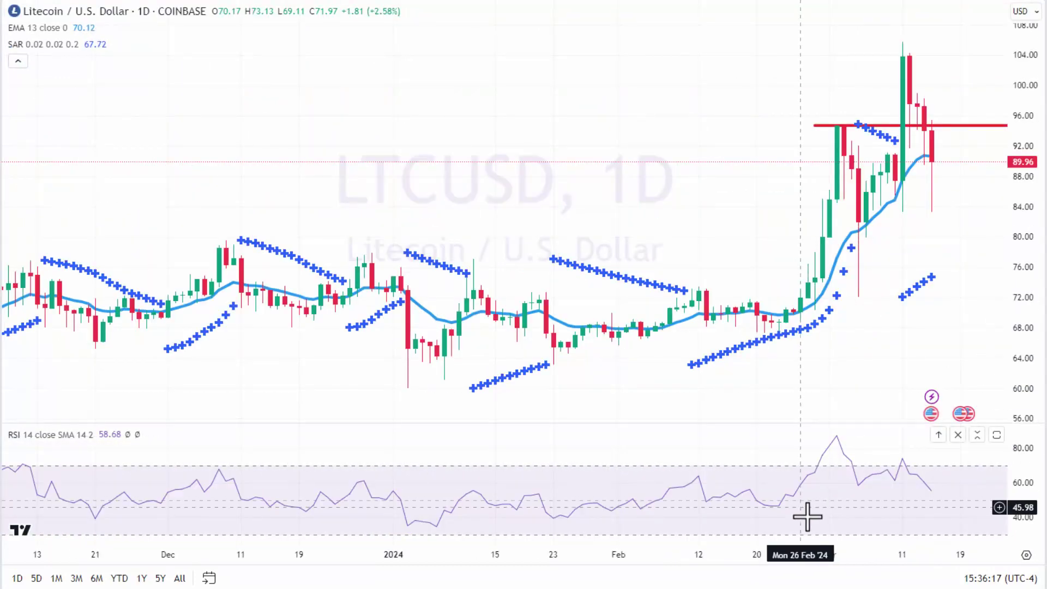
drag(825, 550, 253, 556)
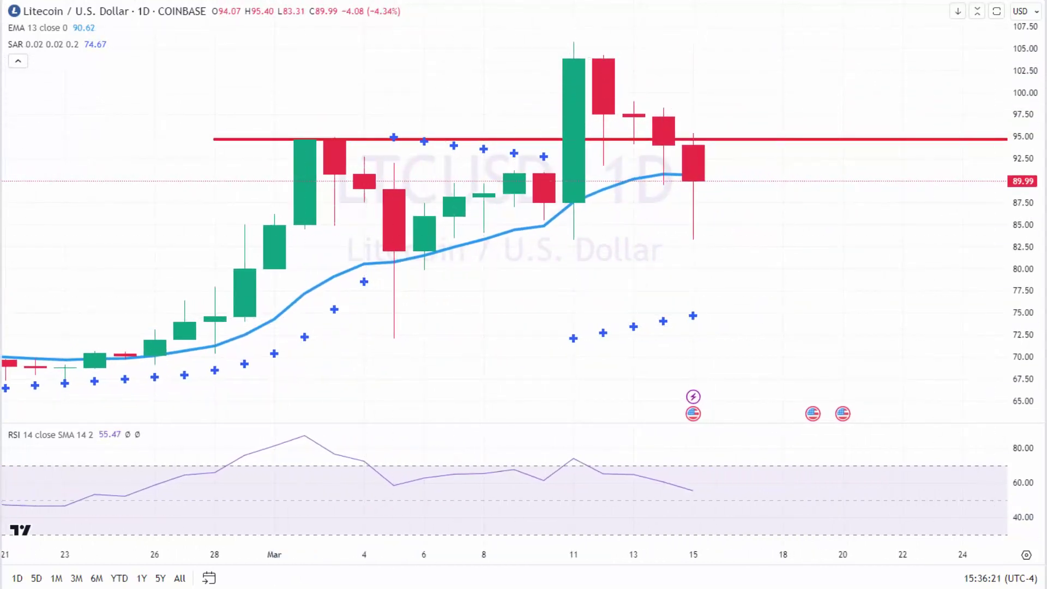
key(Down)
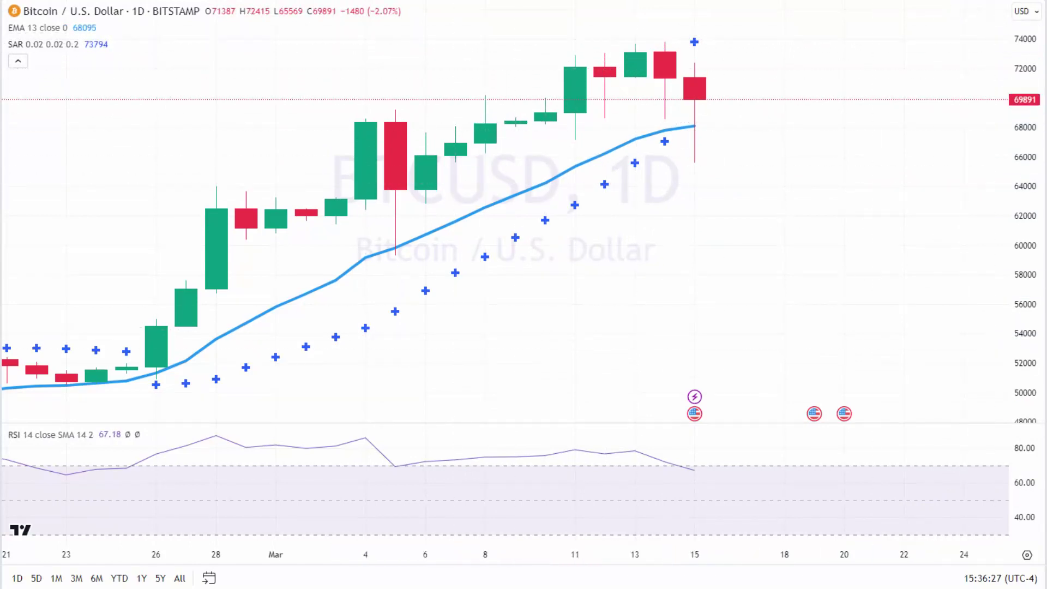
key(Up)
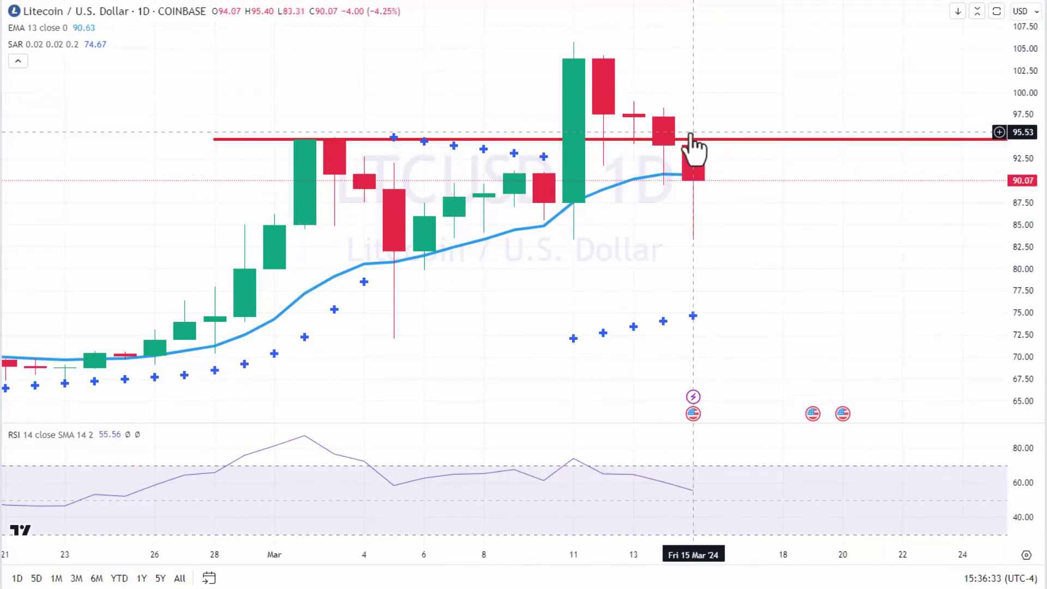
text(s)
click(893, 103)
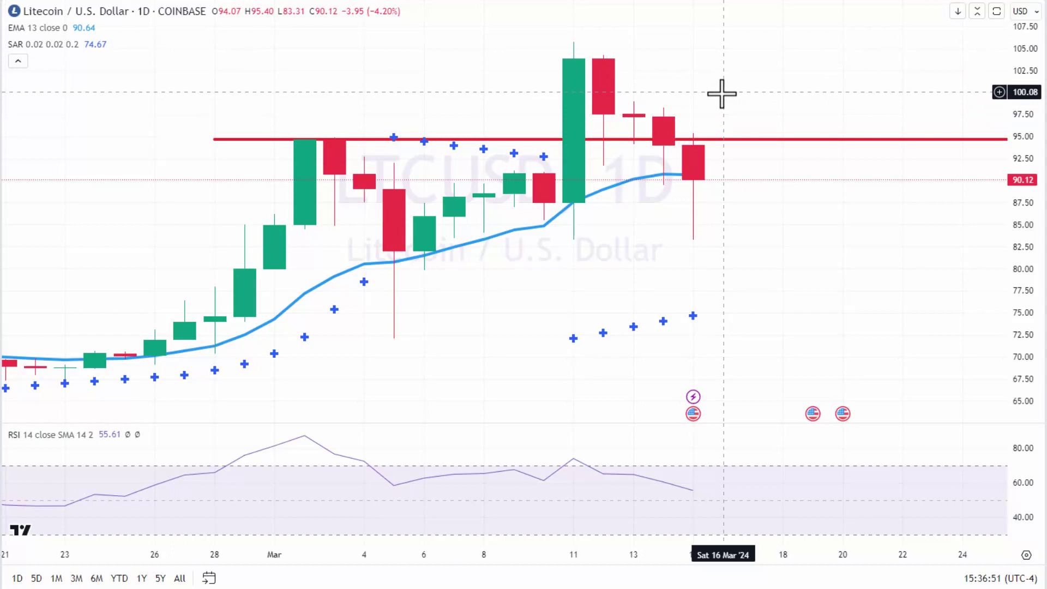
drag(655, 375, 709, 369)
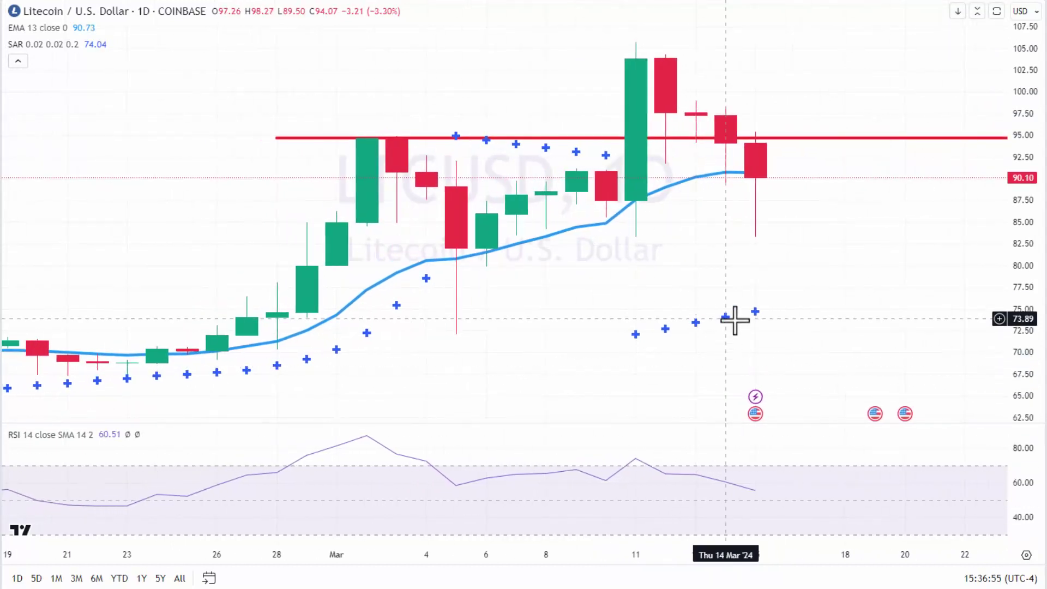
drag(704, 555, 556, 555)
drag(561, 292, 819, 283)
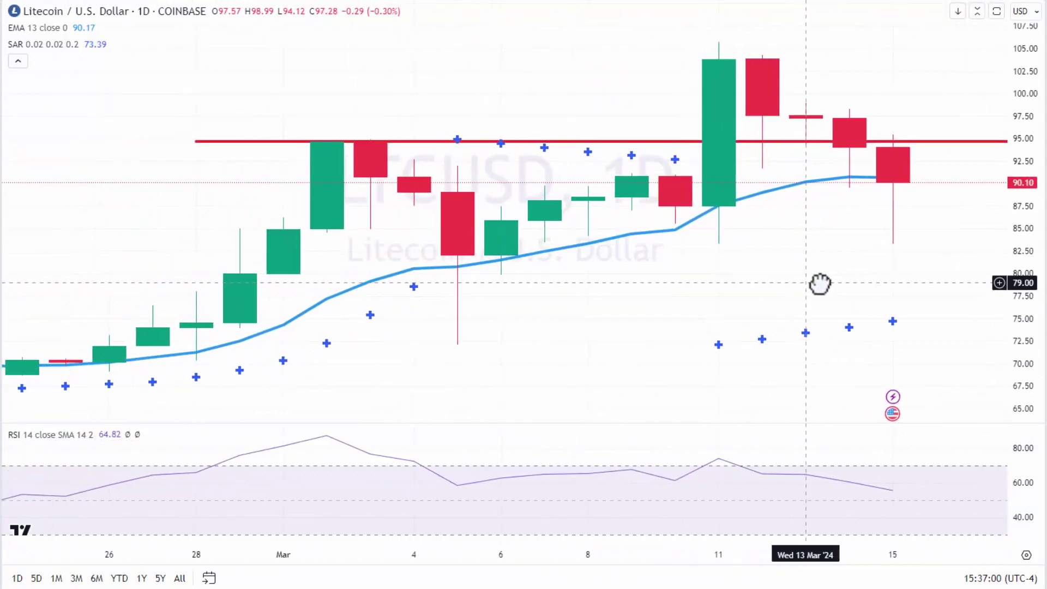
Switch the chart to the NZDCAD currency pair.
click(57, 6)
text(NZDCAD)
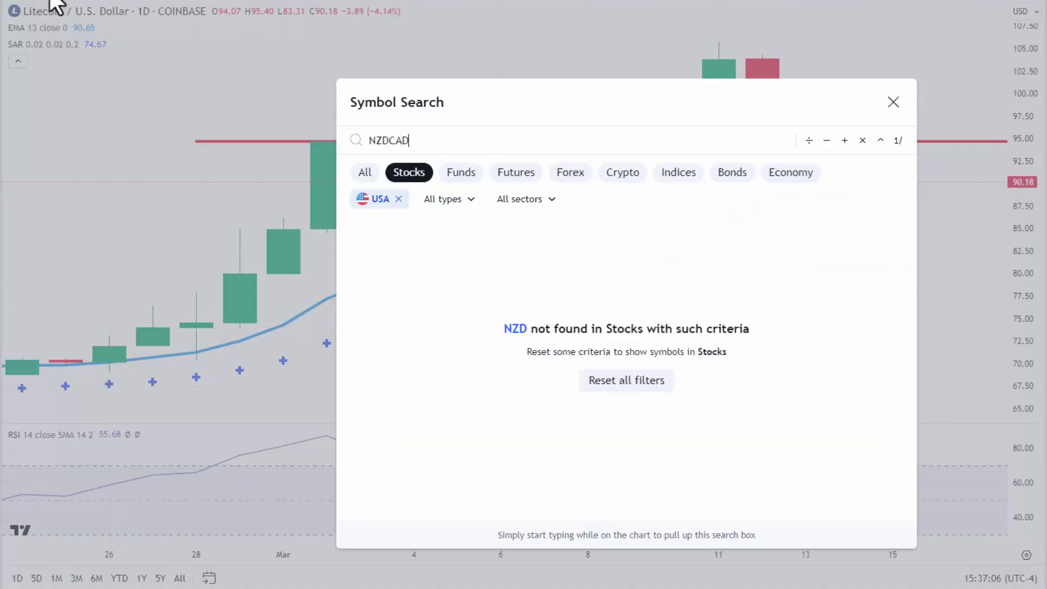
key(Return)
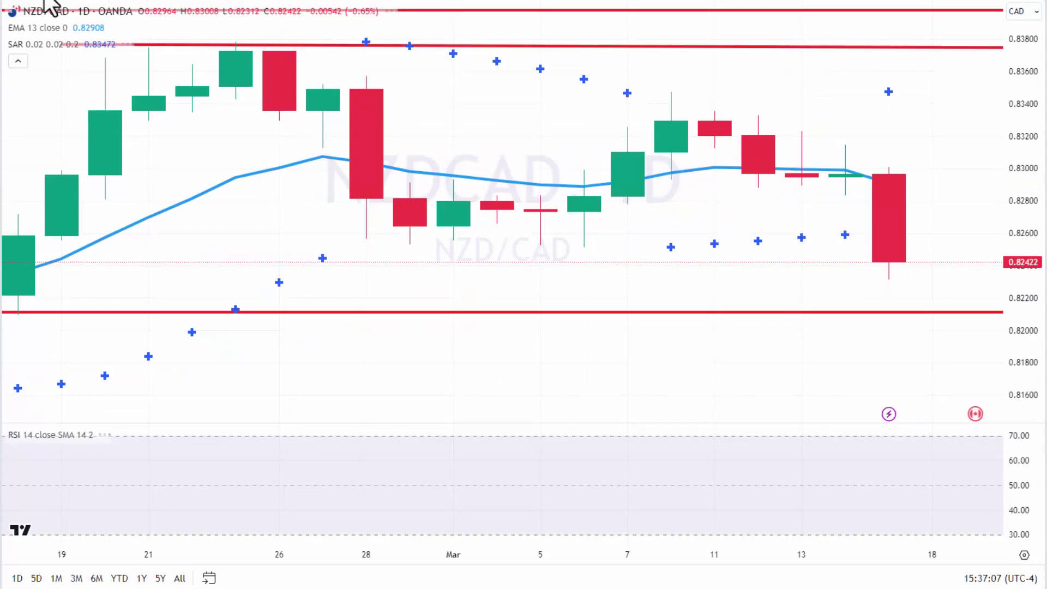
Move the lowest red horizontal line to 0.82596 and the topmost red line down to 0.81780 on the NZDCAD chart.
drag(353, 561, 954, 549)
scroll(955, 540, up, 5)
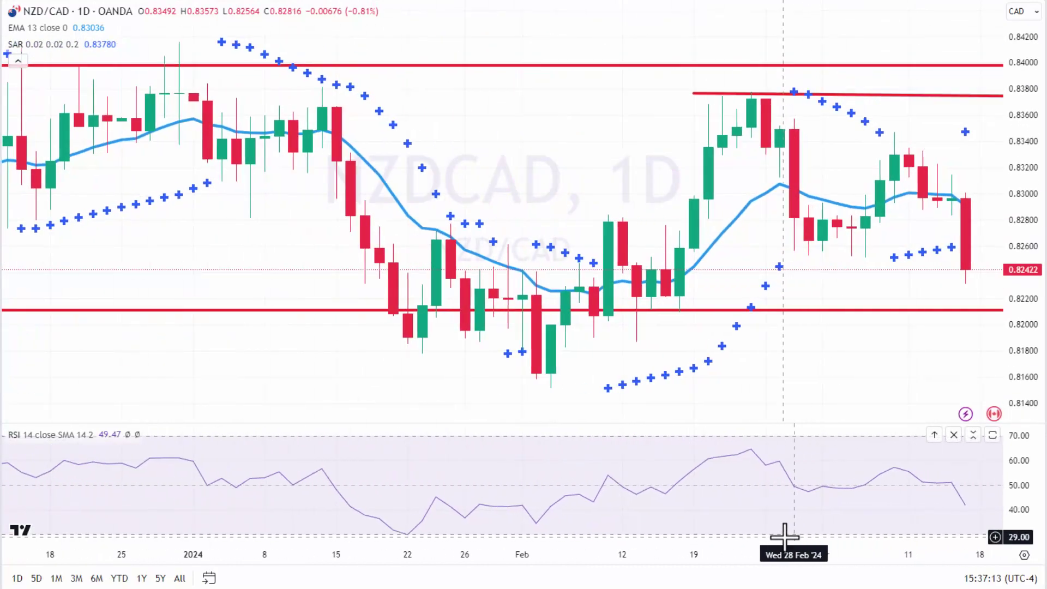
drag(724, 309, 723, 247)
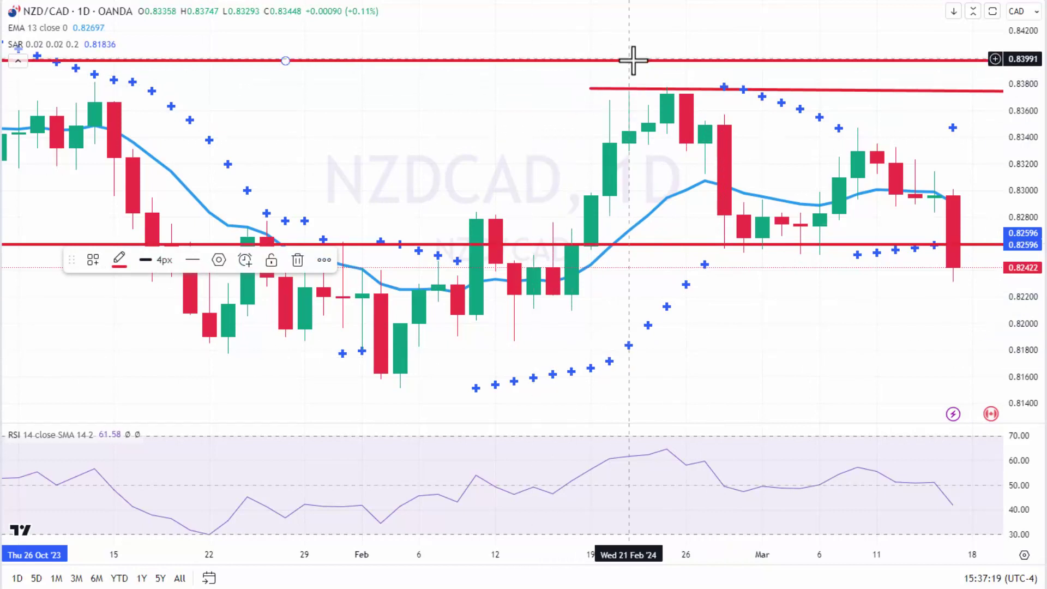
drag(634, 64, 627, 354)
drag(652, 563, 573, 532)
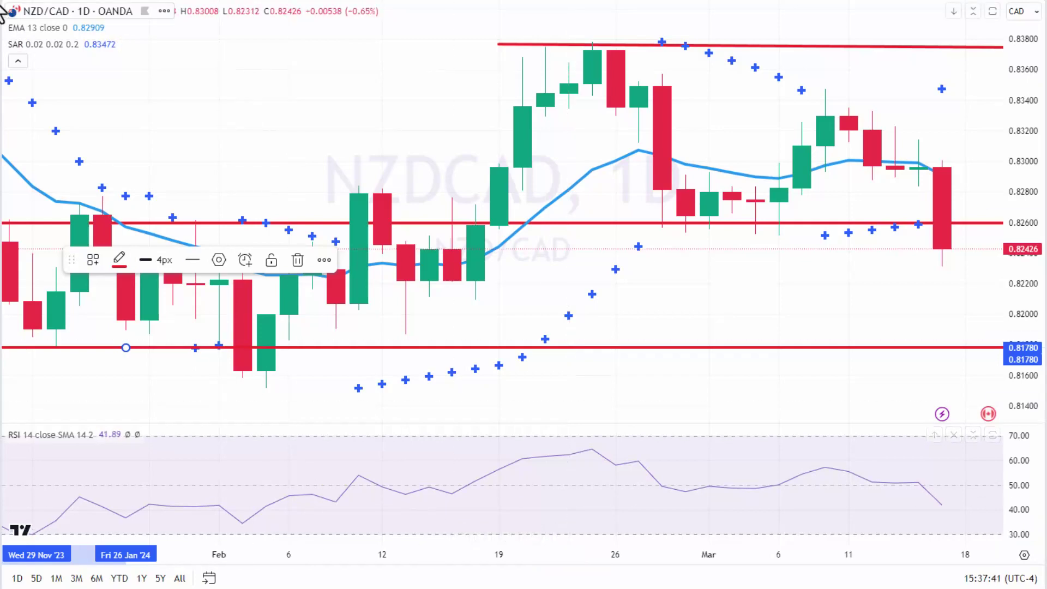
Switch the chart to NZDUSD and examine the price action between its two red levels against the longer trend.
click(49, 4)
text(NZDU)
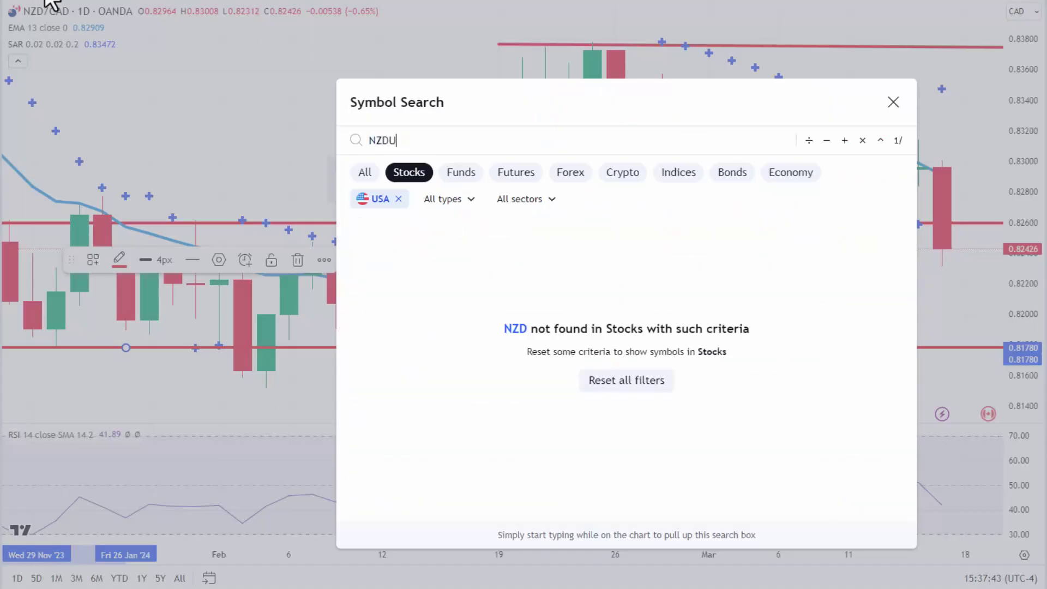
key(Escape)
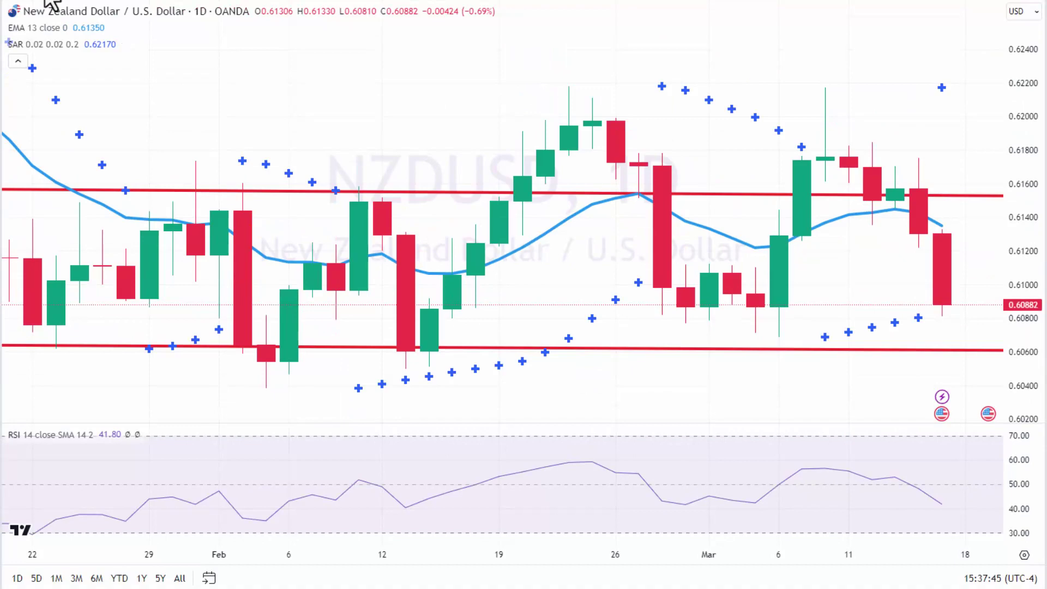
drag(376, 553, 837, 516)
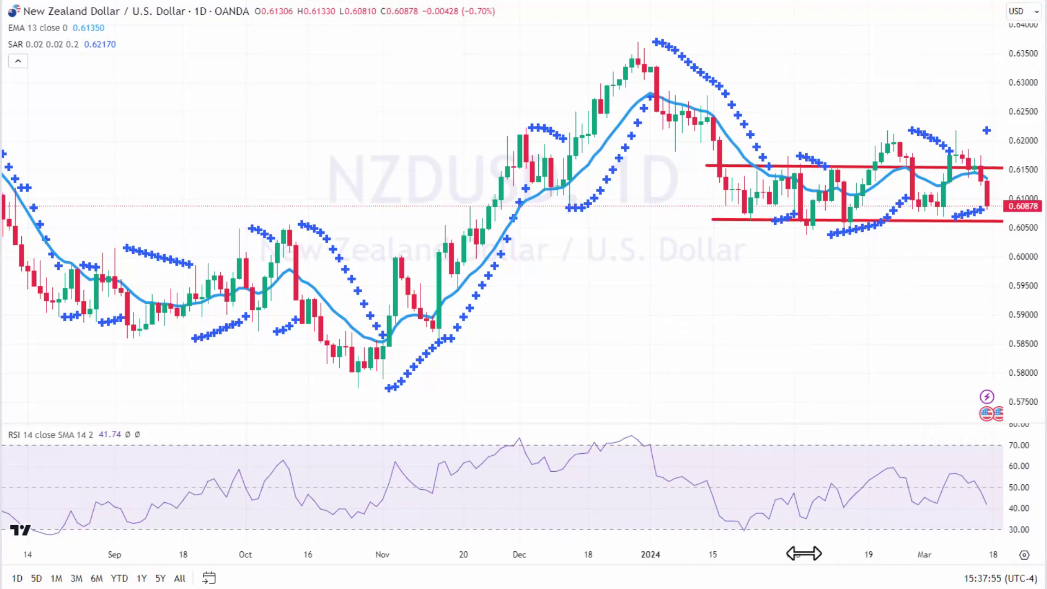
drag(804, 554, 813, 509)
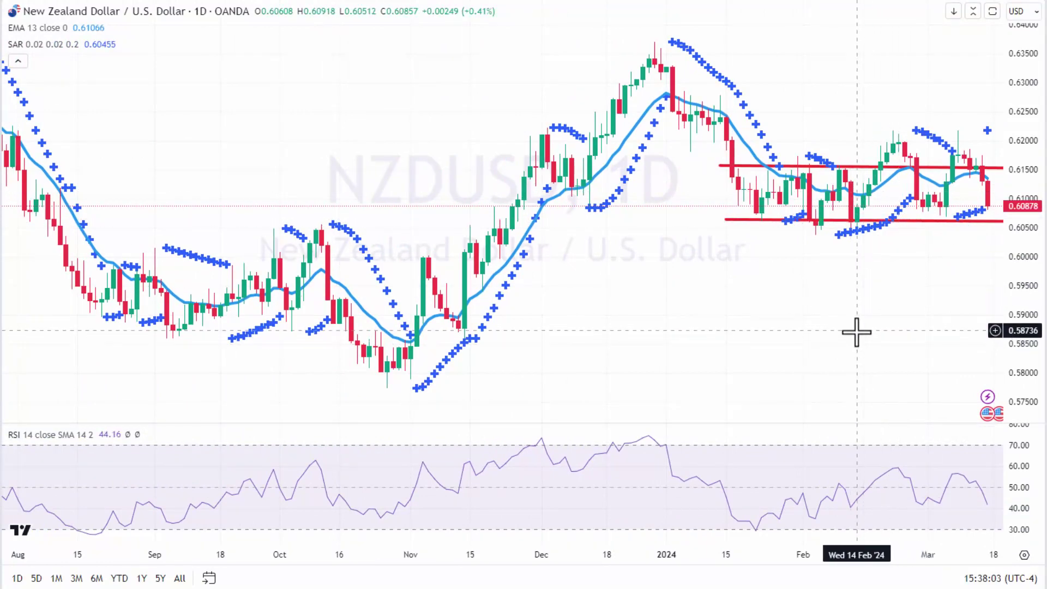
drag(805, 559, 702, 567)
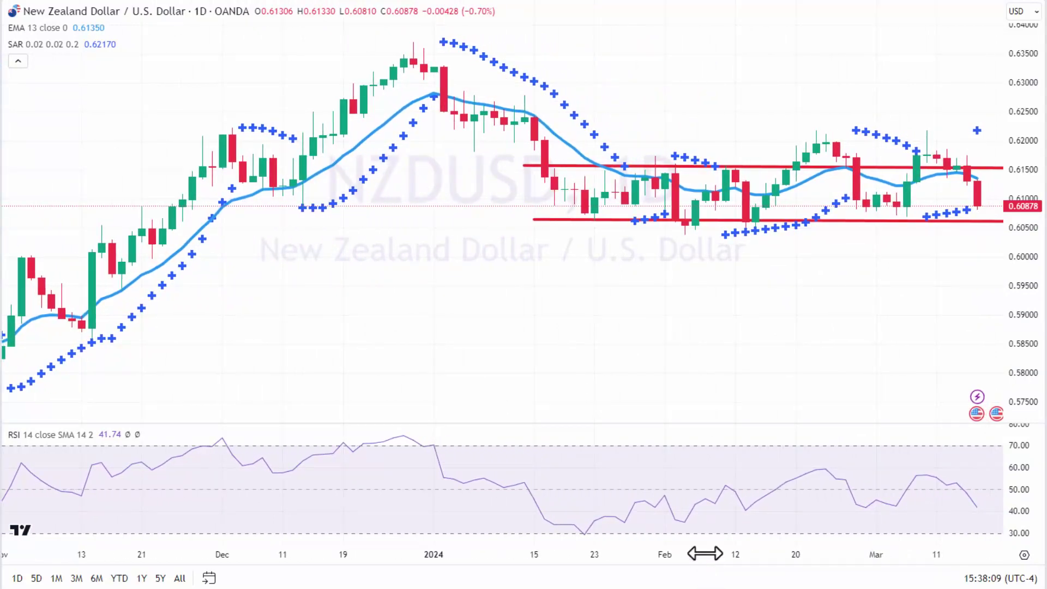
drag(767, 558, 678, 557)
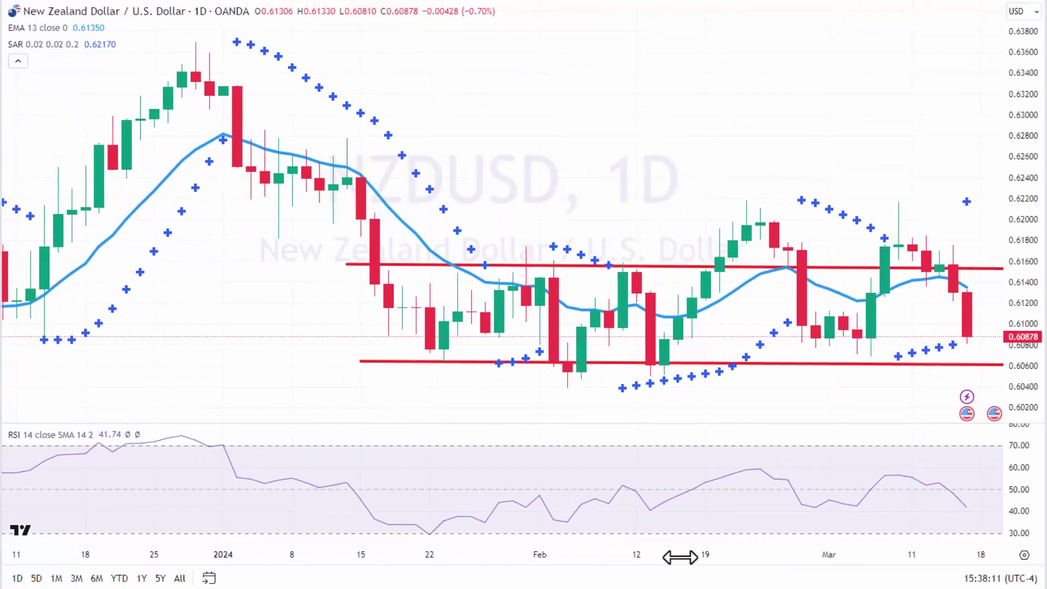
Switch the chart to USDCHF and raise its two upper red lines to about 0.8765 and 0.88750 to bracket the recent range.
click(57, 1)
text(USDCHF)
key(Return)
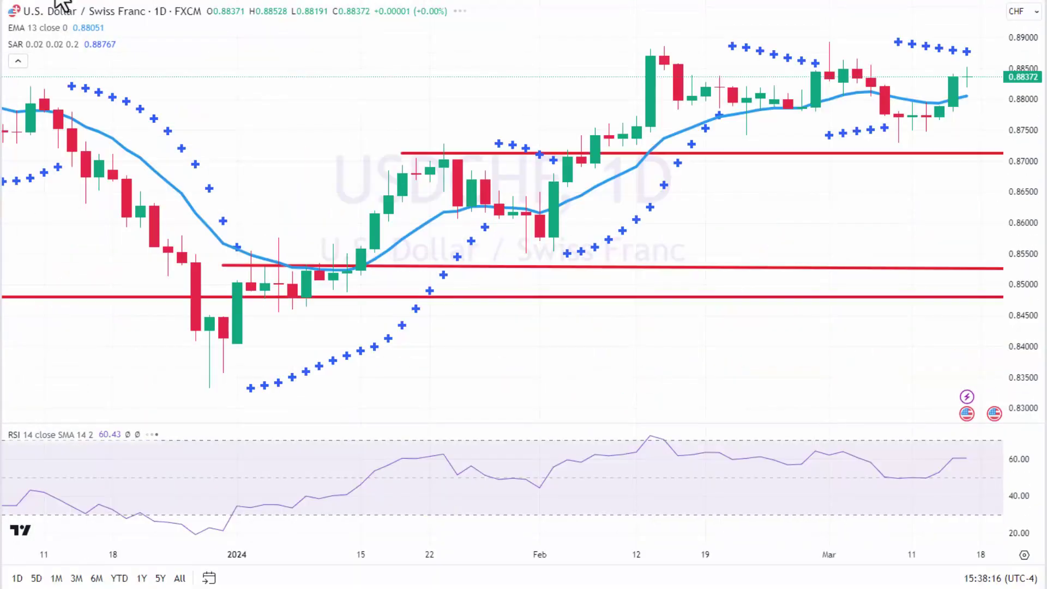
drag(496, 556, 821, 555)
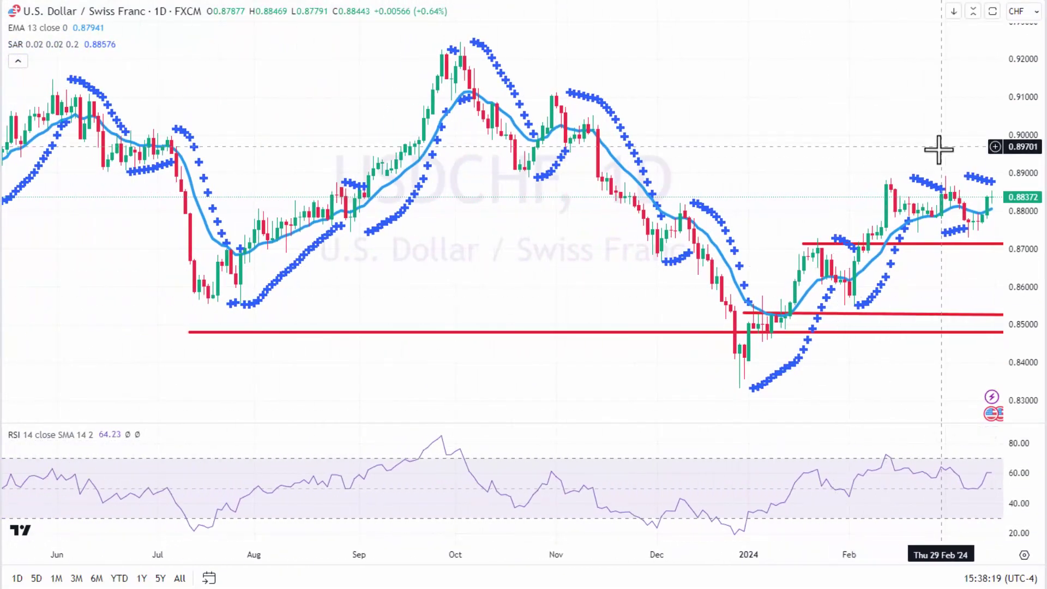
drag(933, 315, 931, 183)
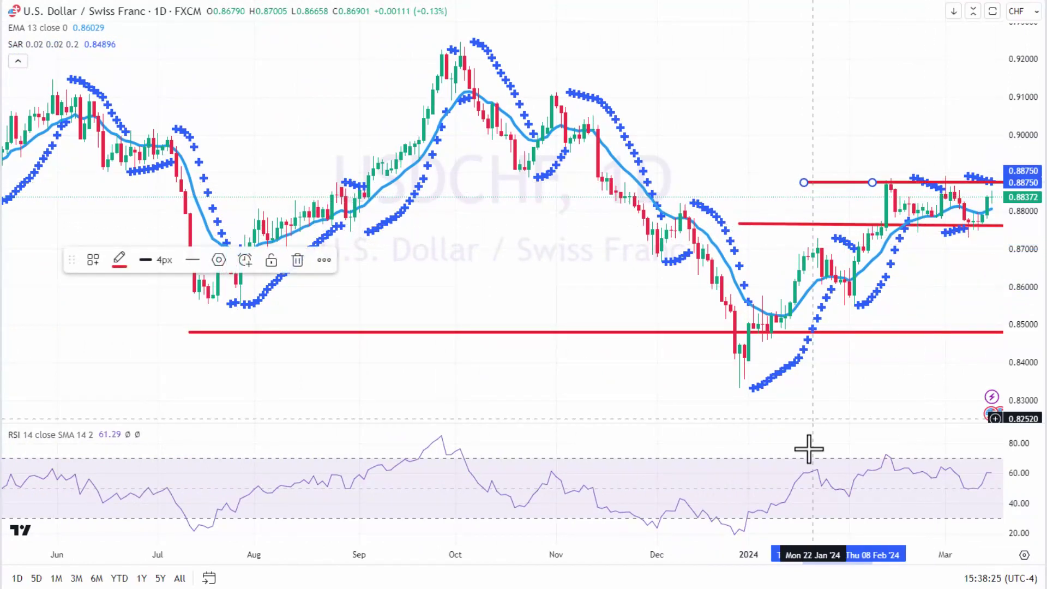
Examine the USDCHF range between the two upper red lines up close and against the longer-term price history.
drag(939, 554, 503, 552)
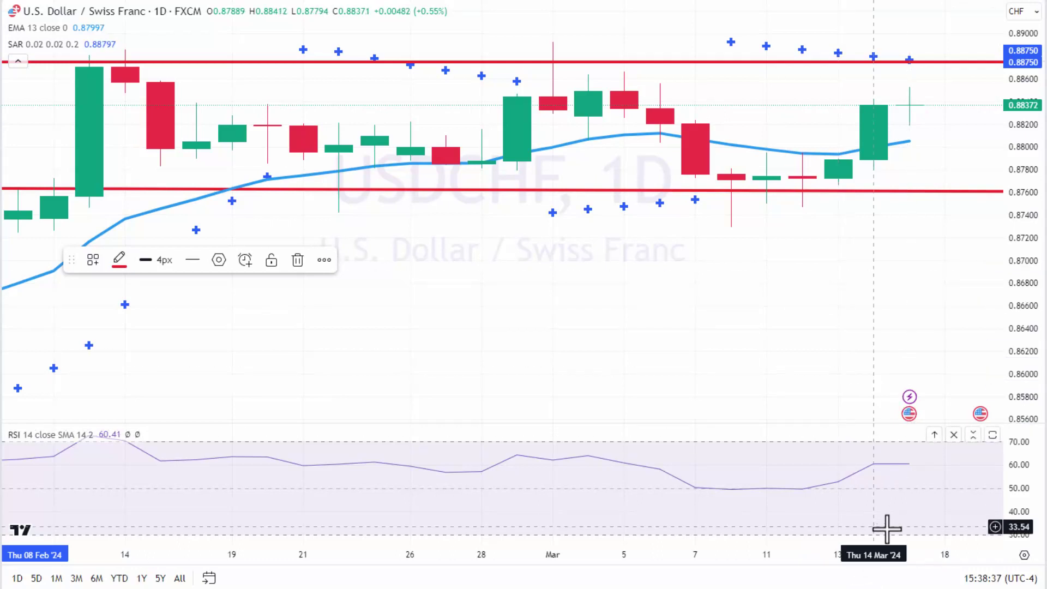
drag(866, 561, 525, 555)
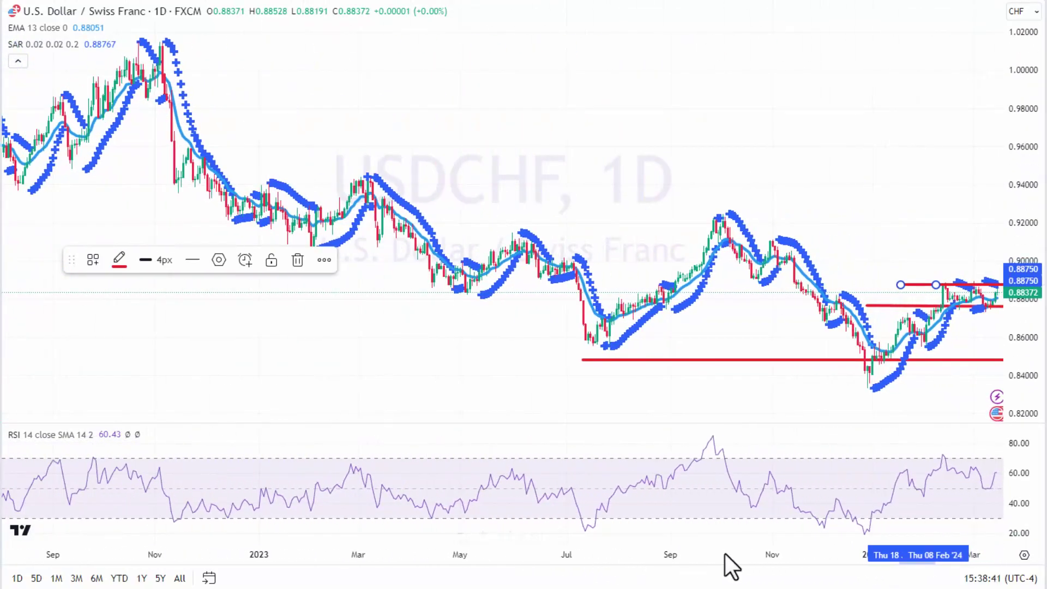
drag(748, 554, 523, 555)
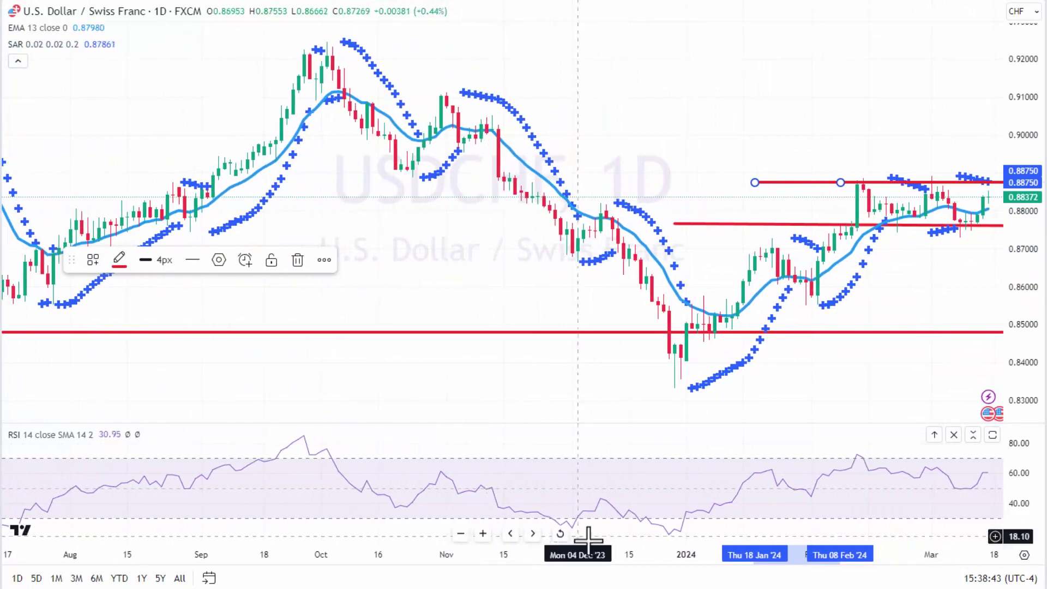
drag(638, 554, 567, 557)
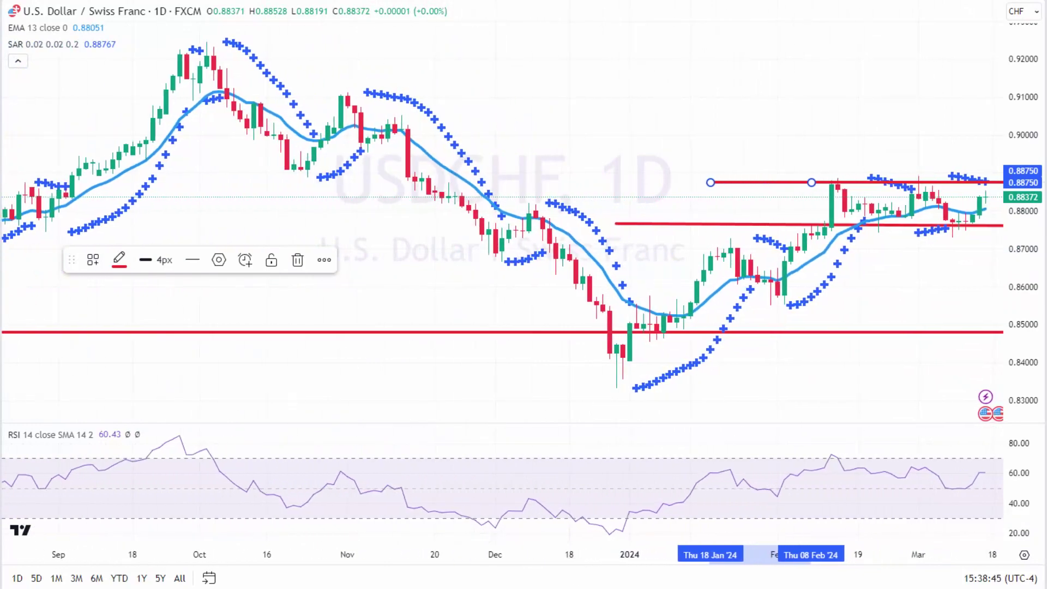